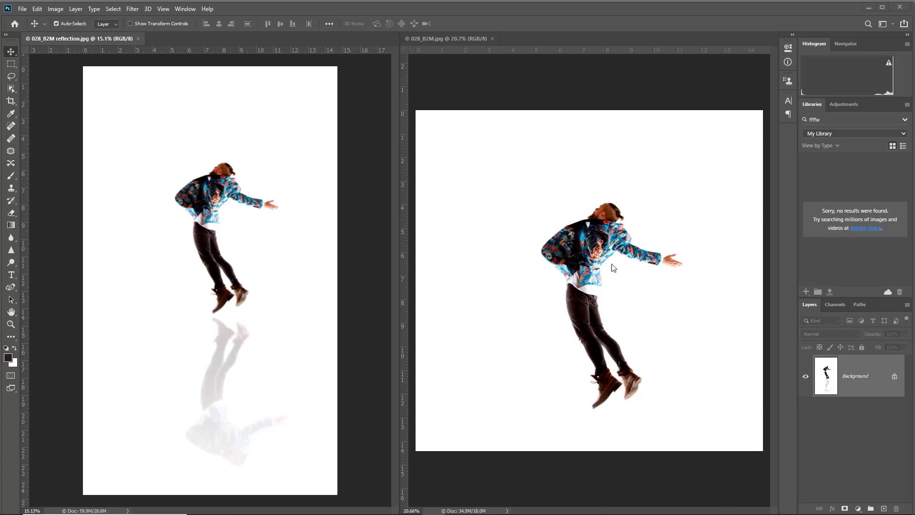
# Close the 028_B2M reflection.jpg example document, keeping 028_B2M.jpg open.
pyautogui.click(138, 39)
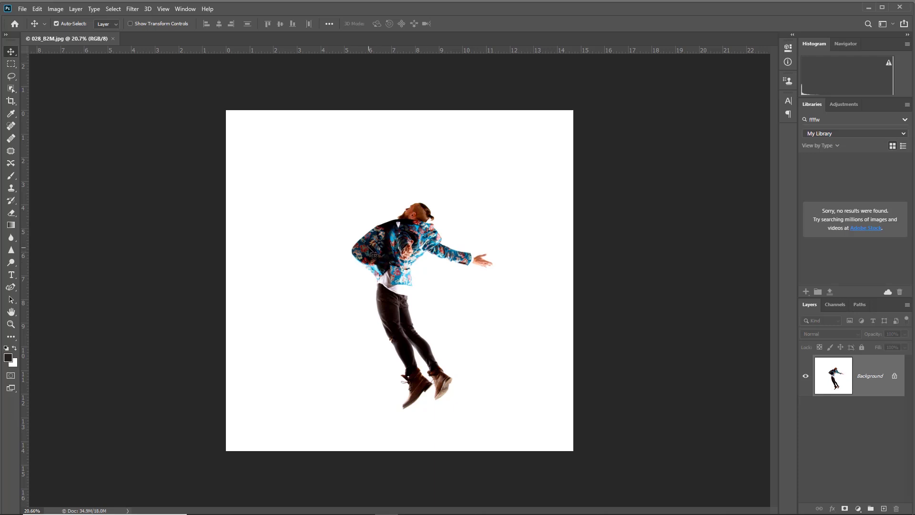
# Duplicate the photo onto Layer 1 and flip the copy vertically with Free Transform.
pyautogui.scroll(-1, 374, 252)
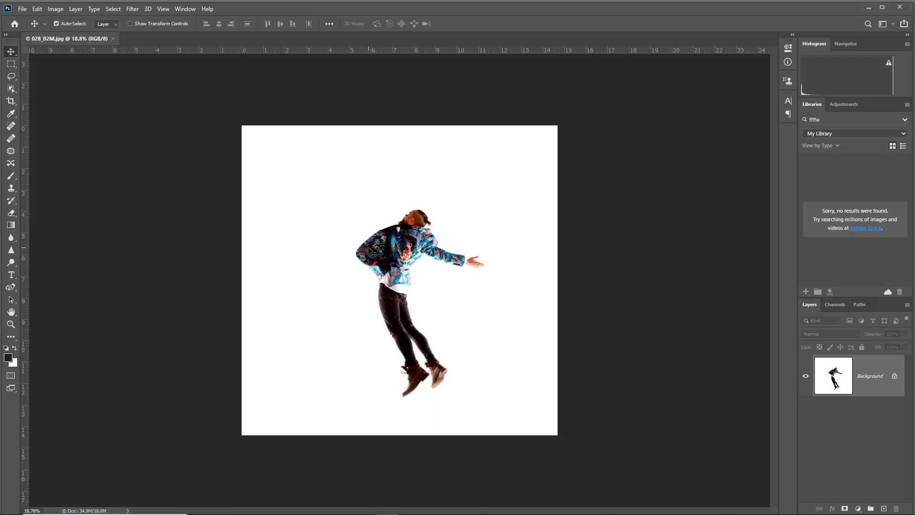
pyautogui.press('ctrl')
pyautogui.hotkey('ctrl', 'j')
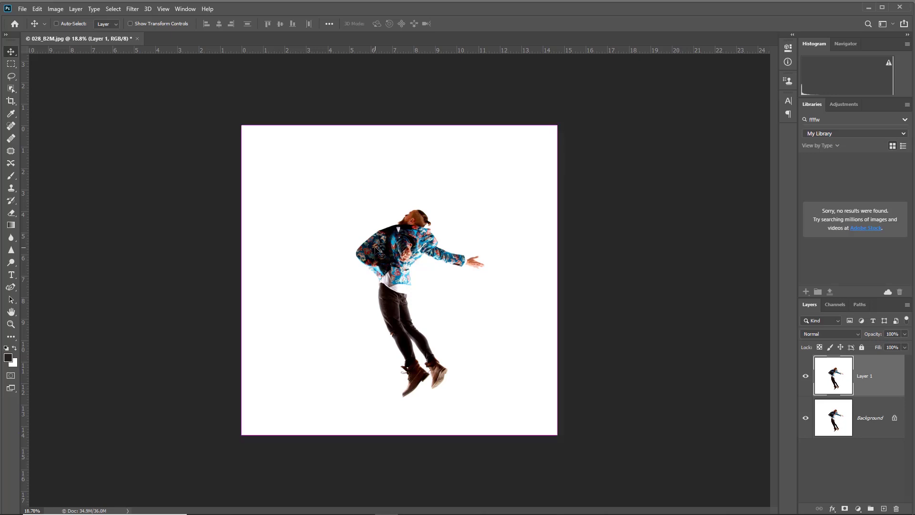
pyautogui.hotkey('ctrl', 't')
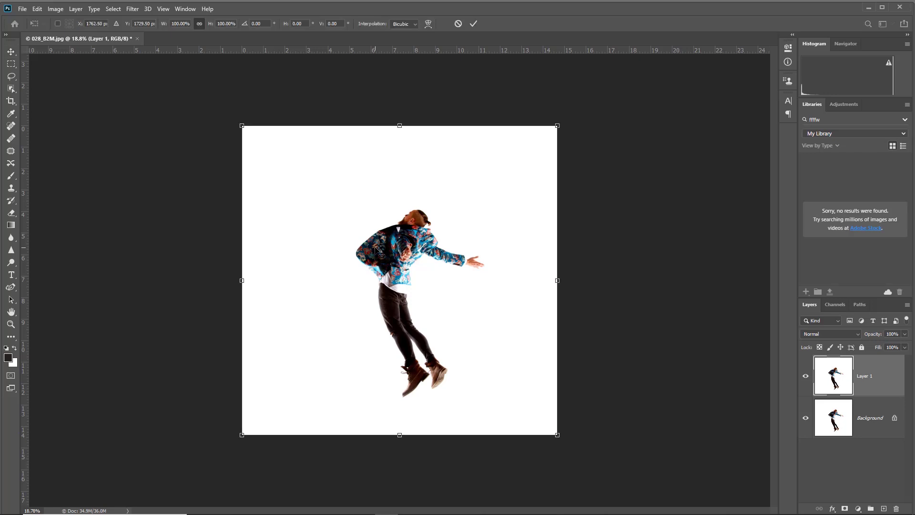
pyautogui.rightClick(379, 259)
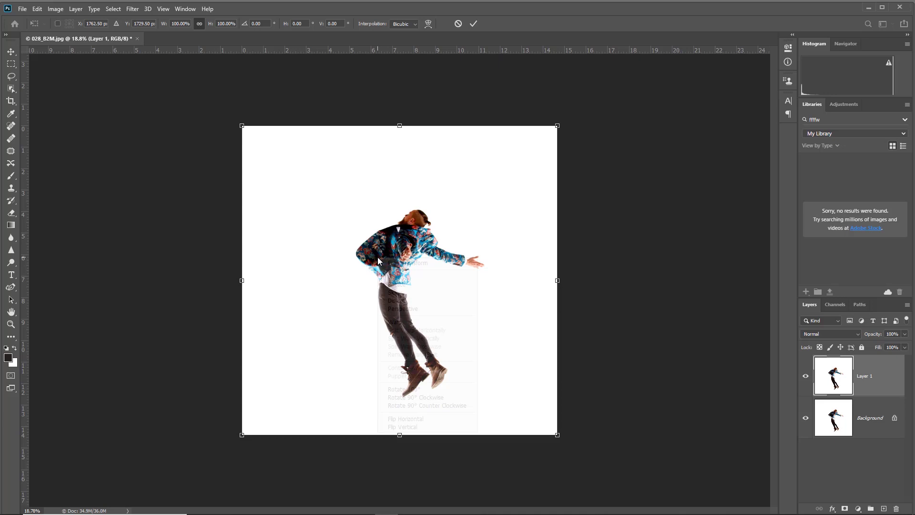
pyautogui.click(420, 427)
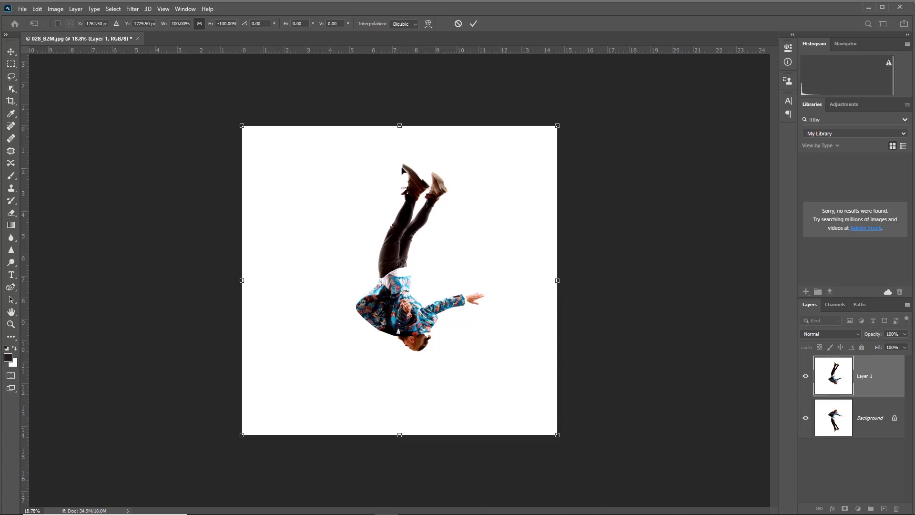
# Delete the white top band from flipped Layer 1, hiding Background to check transparency.
pyautogui.click(11, 64)
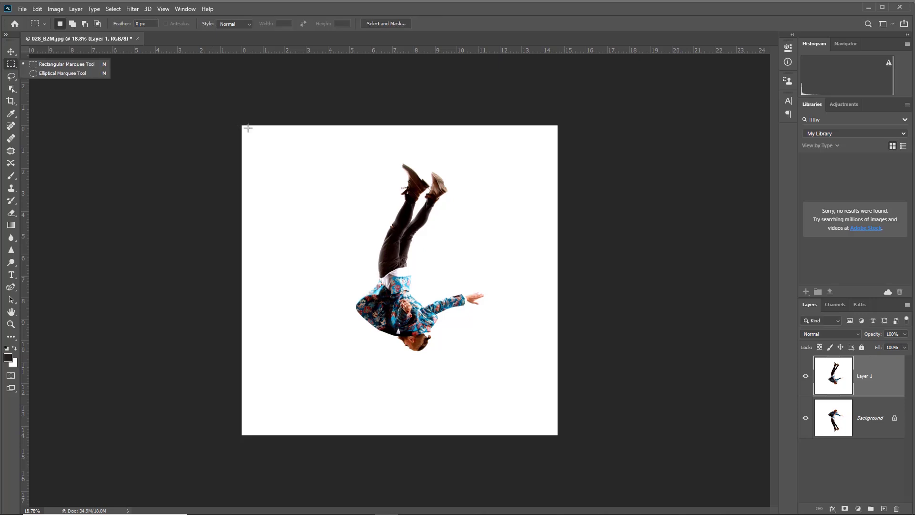
pyautogui.moveTo(243, 127); pyautogui.dragTo(600, 163)
pyautogui.hotkey('ctrl', ';')
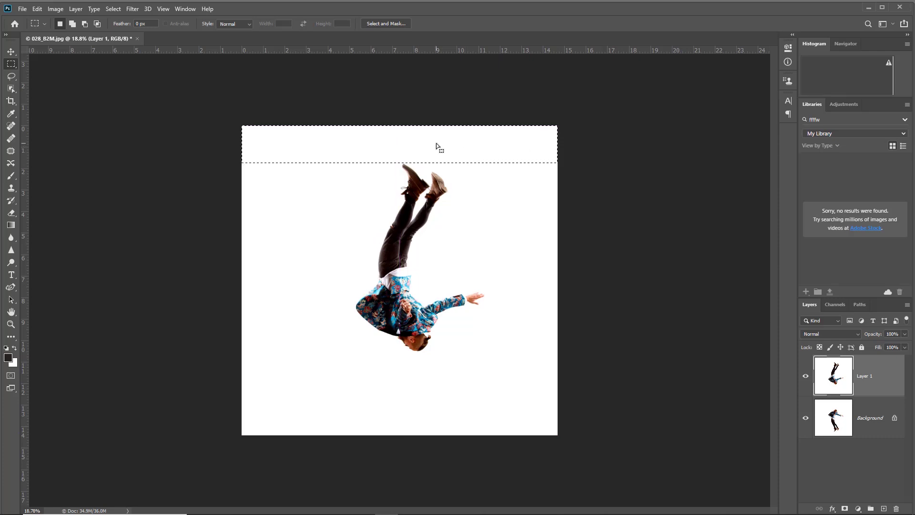
pyautogui.press('Delete')
pyautogui.click(806, 419)
pyautogui.hotkey('ctrl', 'd')
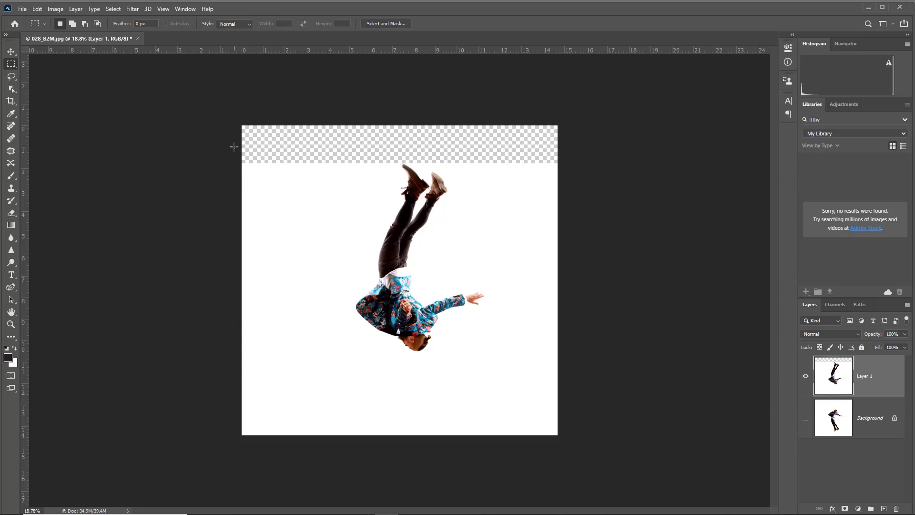
# Drag Layer 1 down about 2.86 in so only the figure's feet stay on canvas.
pyautogui.click(14, 53)
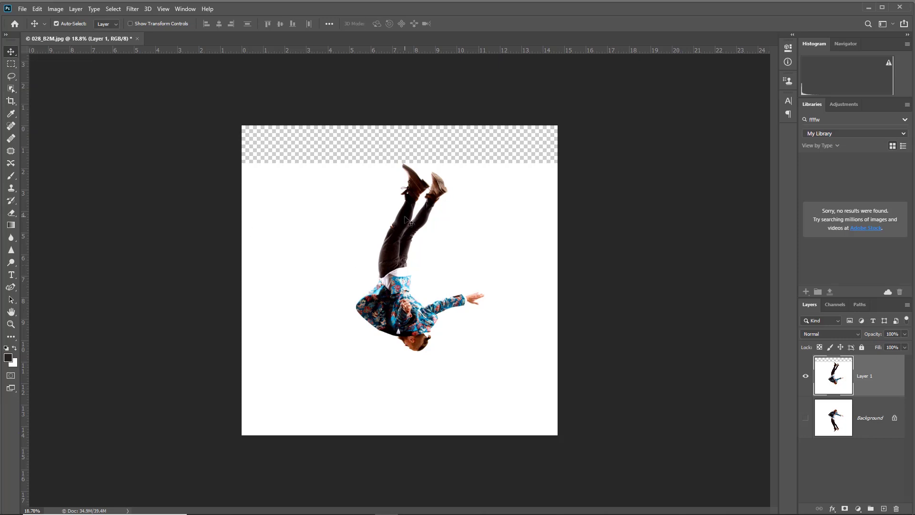
pyautogui.moveTo(405, 217); pyautogui.dragTo(402, 421)
pyautogui.moveTo(403, 376); pyautogui.dragTo(403, 433)
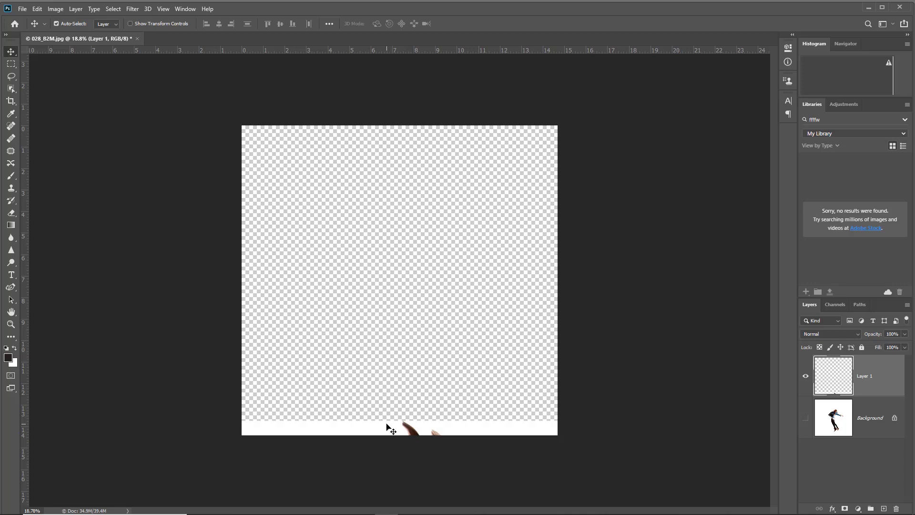
# Show Background, align the reflection under the feet, and Reveal All to enlarge the canvas.
pyautogui.click(805, 418)
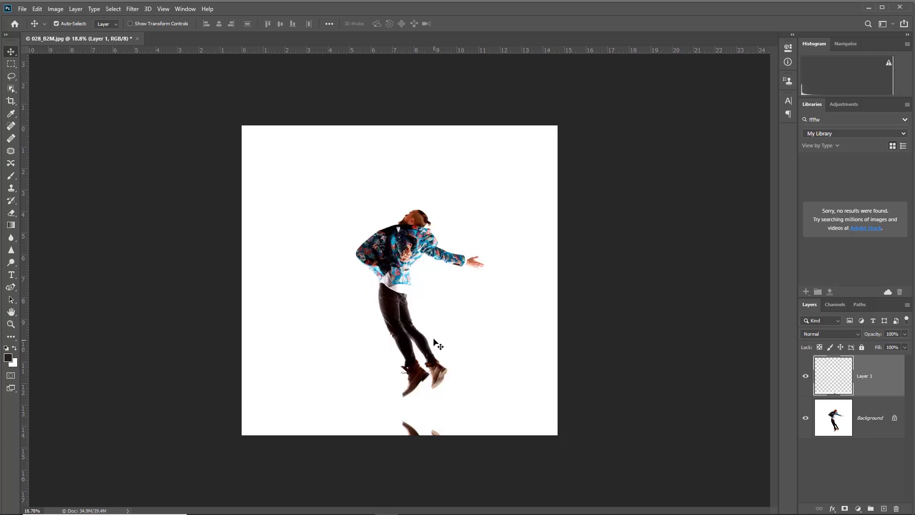
pyautogui.moveTo(409, 393)
pyautogui.mouseDown()
pyautogui.moveTo(410, 422)
pyautogui.moveTo(409, 398)
pyautogui.moveTo(408, 407)
pyautogui.mouseUp()
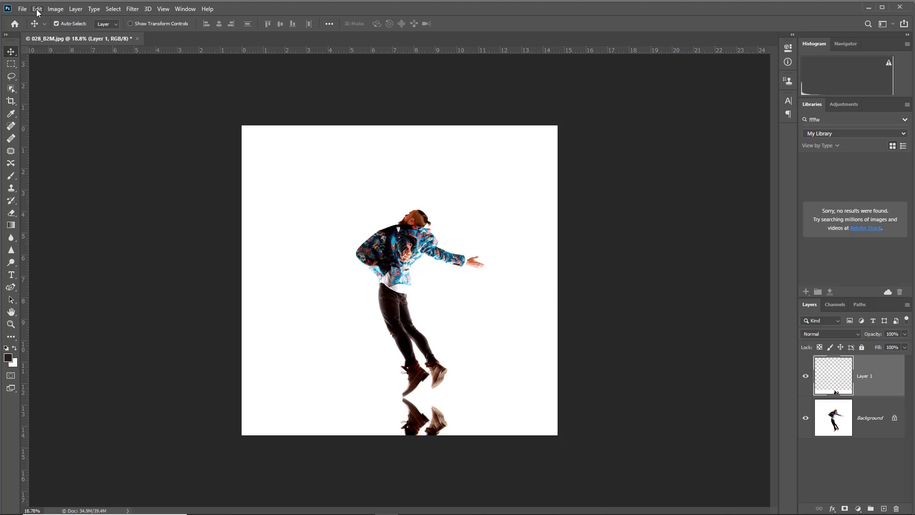
pyautogui.click(55, 9)
pyautogui.click(55, 9)
pyautogui.click(55, 9)
pyautogui.click(81, 125)
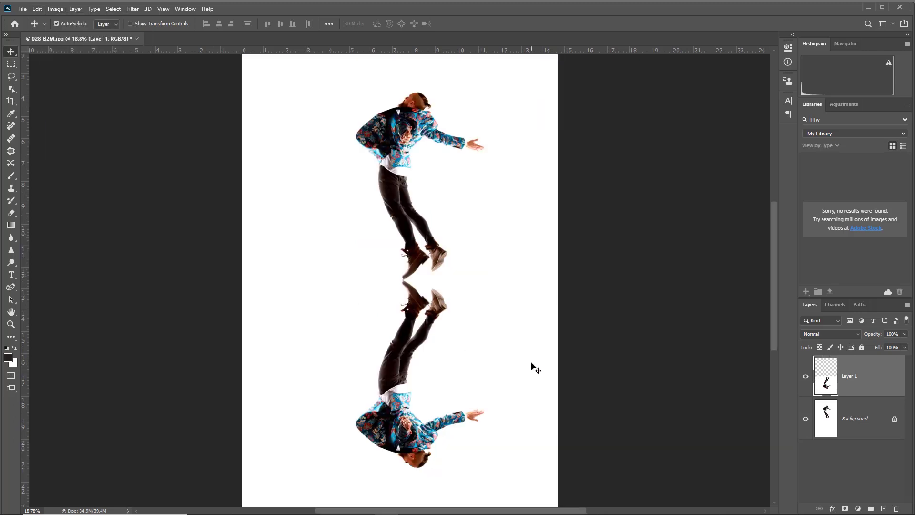
pyautogui.hotkey('ctrl', '0')
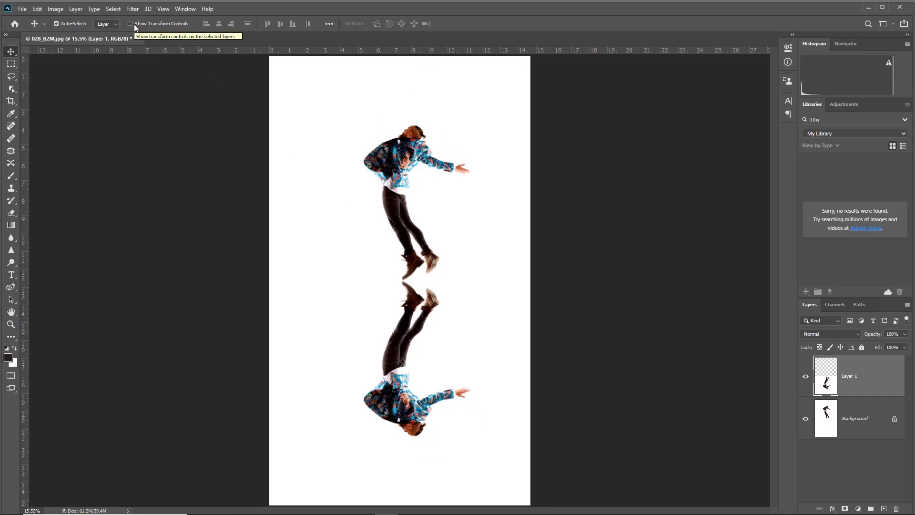
# Rotate the reflection to about -5.49° and shift it right so its shoes meet the jumper's feet.
pyautogui.moveTo(410, 298); pyautogui.dragTo(413, 295)
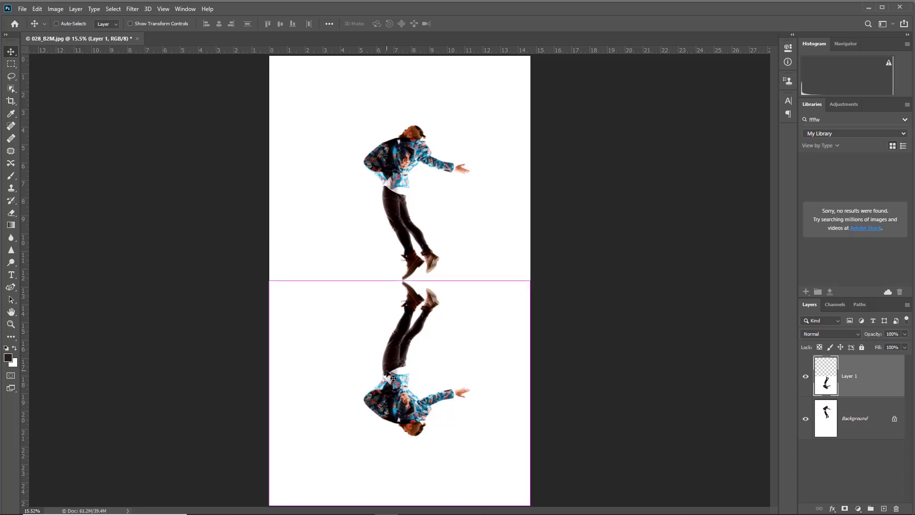
pyautogui.hotkey('ctrl', 't')
pyautogui.moveTo(323, 268); pyautogui.dragTo(311, 267)
pyautogui.moveTo(396, 331); pyautogui.dragTo(404, 330)
pyautogui.moveTo(343, 265); pyautogui.dragTo(342, 268)
pyautogui.moveTo(403, 366); pyautogui.dragTo(407, 366)
pyautogui.moveTo(304, 268); pyautogui.dragTo(302, 270)
pyautogui.moveTo(403, 342); pyautogui.dragTo(407, 341)
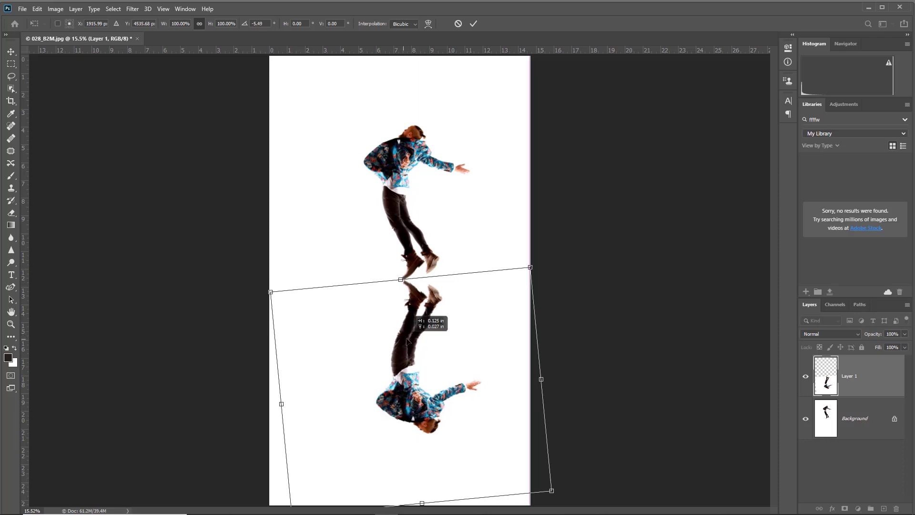
pyautogui.press('Return')
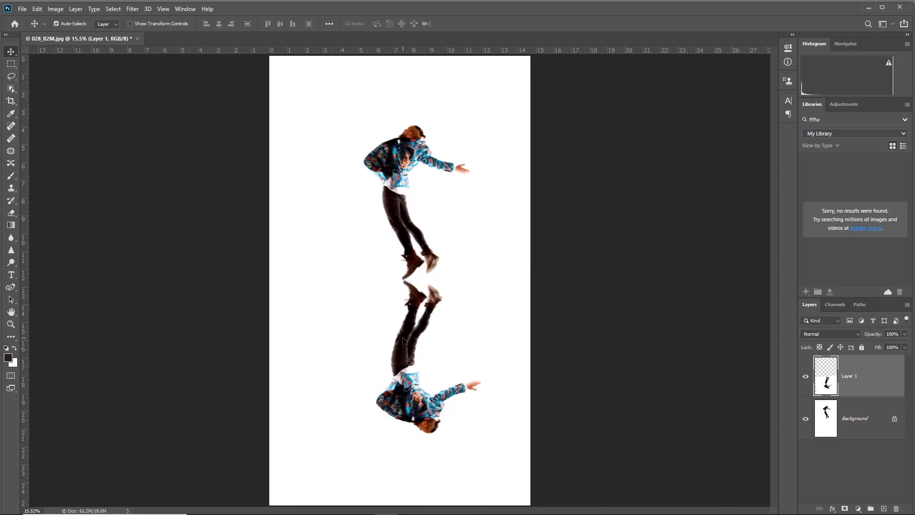
pyautogui.moveTo(402, 339); pyautogui.dragTo(404, 339)
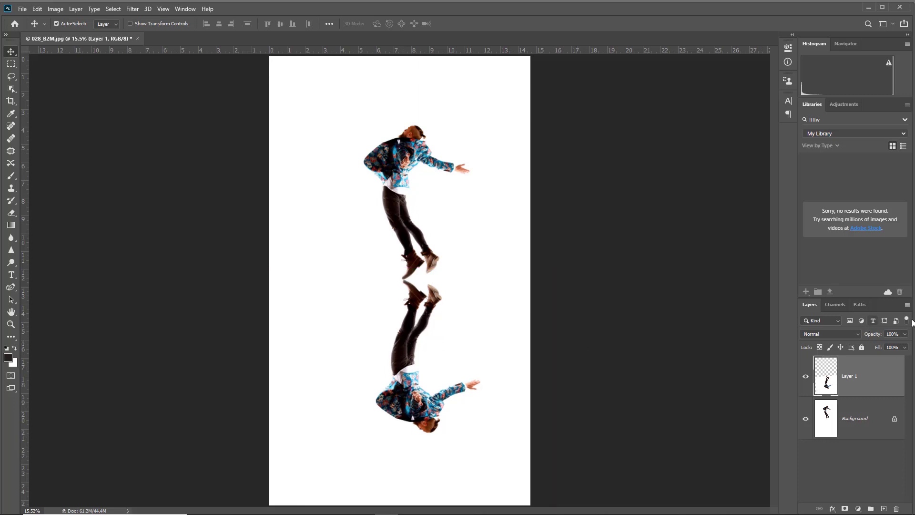
# Set Layer 1's opacity to 77%.
pyautogui.moveTo(876, 336); pyautogui.dragTo(870, 337)
pyautogui.write('77')
pyautogui.press('Return')
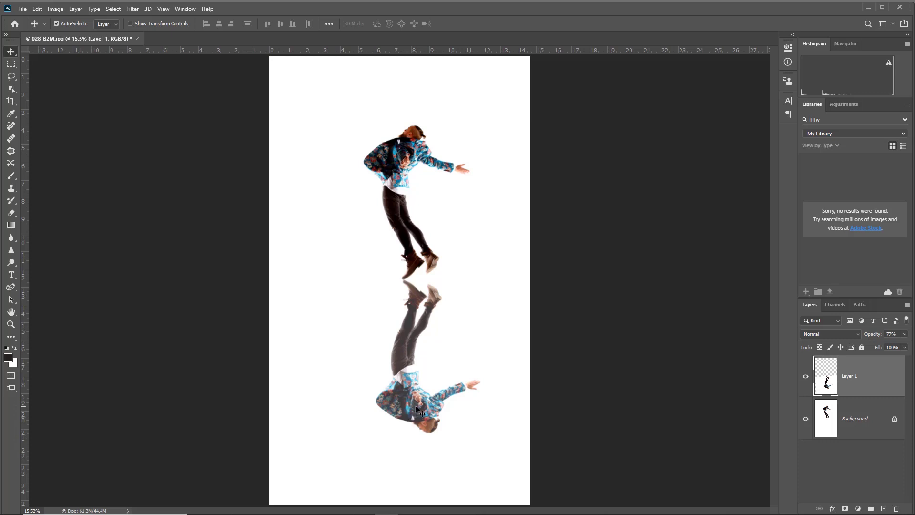
# Apply a Gaussian Blur with a 1.6-pixel radius to the reflection.
pyautogui.click(132, 9)
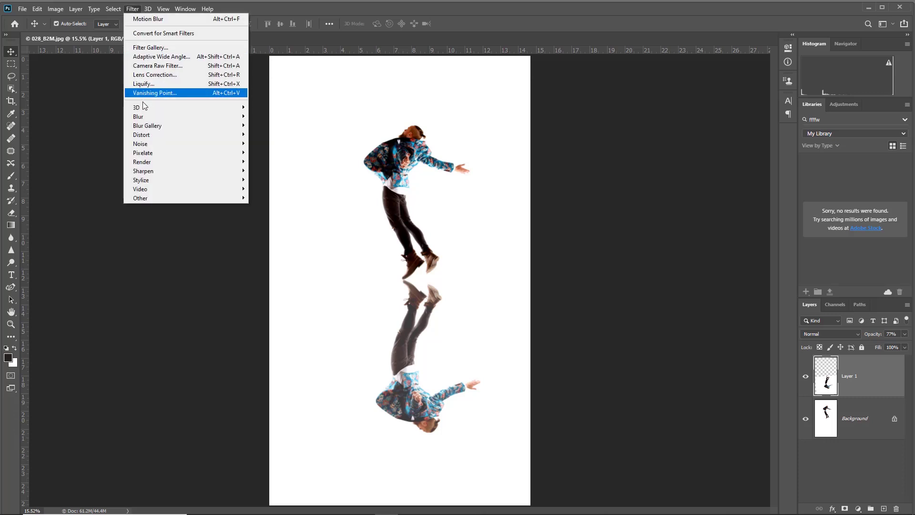
pyautogui.moveTo(143, 117)
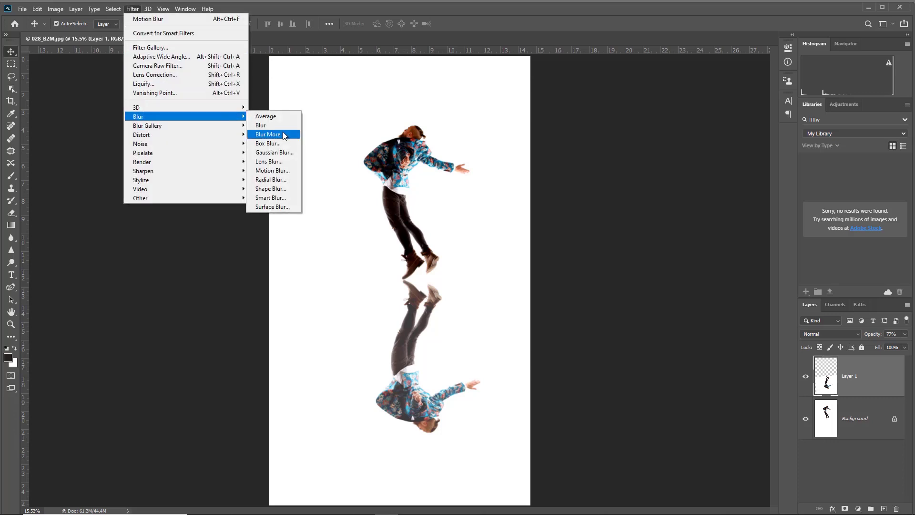
pyautogui.click(274, 152)
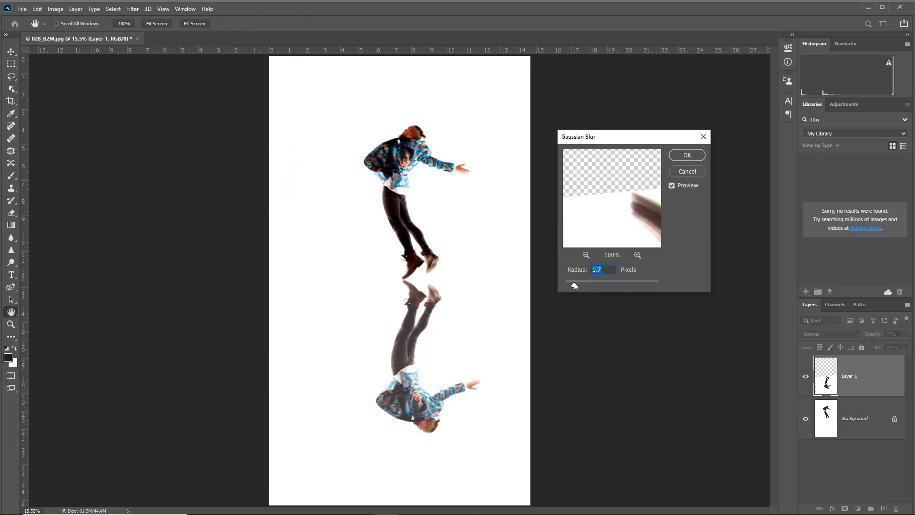
pyautogui.moveTo(574, 282); pyautogui.dragTo(574, 282)
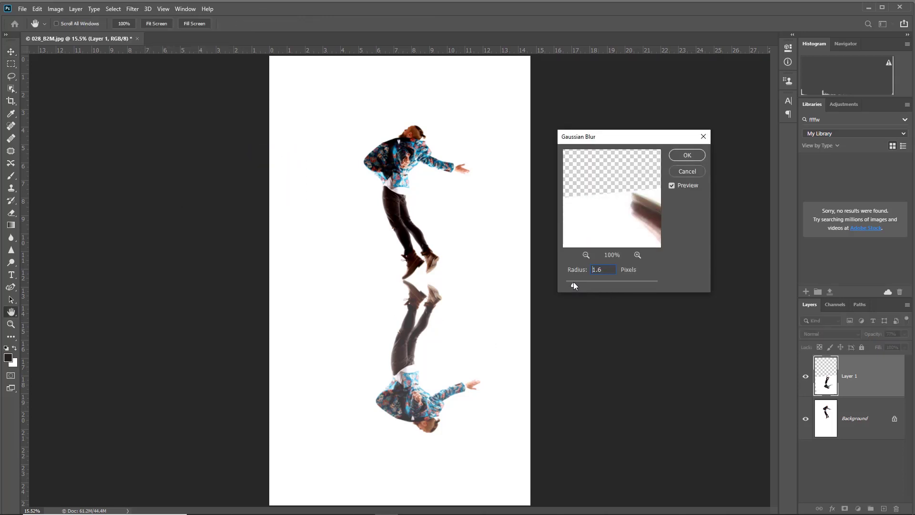
pyautogui.click(685, 155)
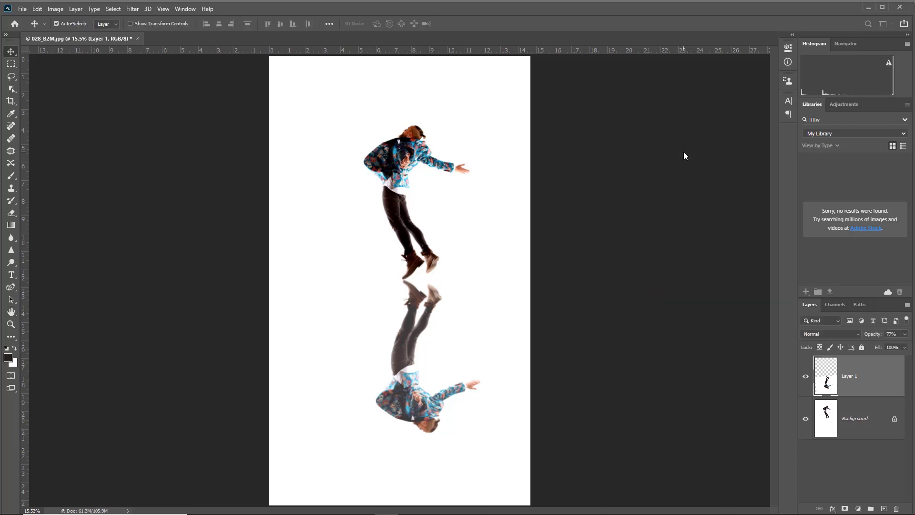
# Apply a Motion Blur at -90° angle and 32 pixels distance to the reflection.
pyautogui.click(131, 9)
pyautogui.moveTo(169, 119)
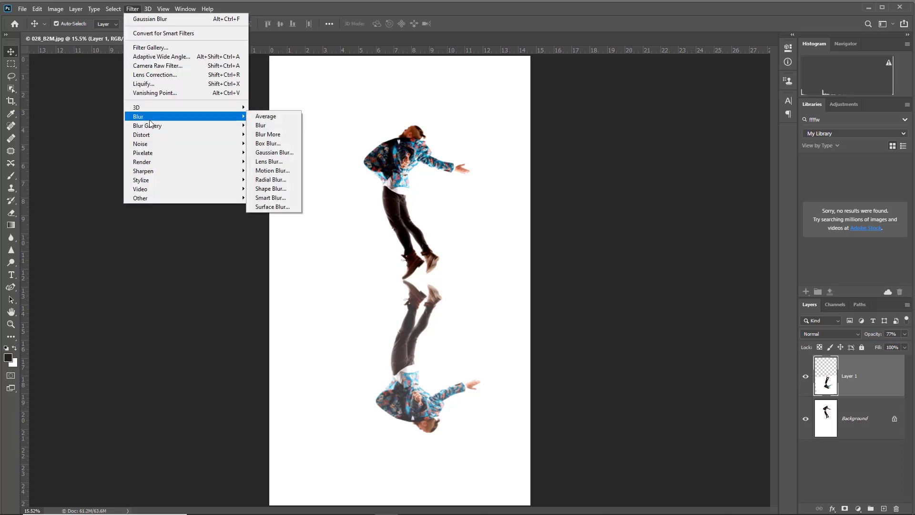
pyautogui.click(272, 171)
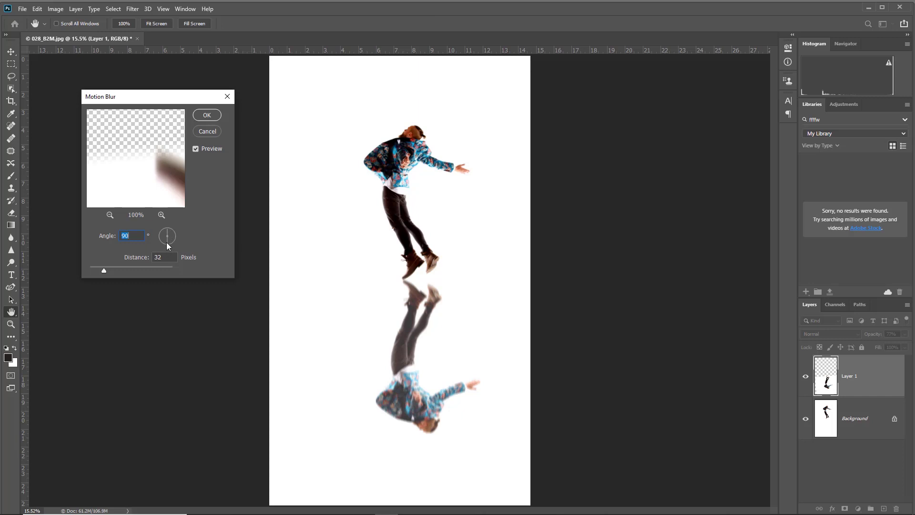
pyautogui.write('-90')
pyautogui.moveTo(168, 244)
pyautogui.mouseDown()
pyautogui.moveTo(176, 239)
pyautogui.moveTo(167, 247)
pyautogui.mouseUp()
pyautogui.click(210, 117)
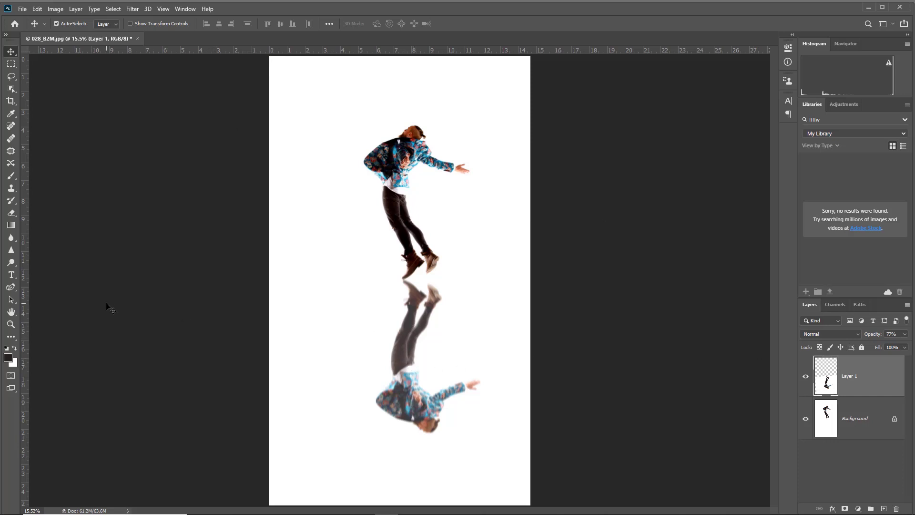
# Add a layer mask to Layer 1 and drag an upward gradient fading the reflection toward the bottom.
pyautogui.click(10, 225)
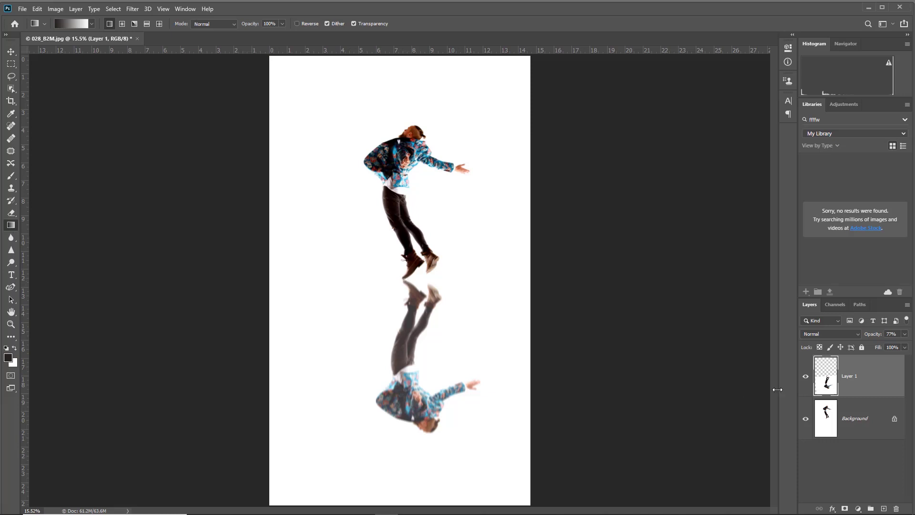
pyautogui.click(845, 509)
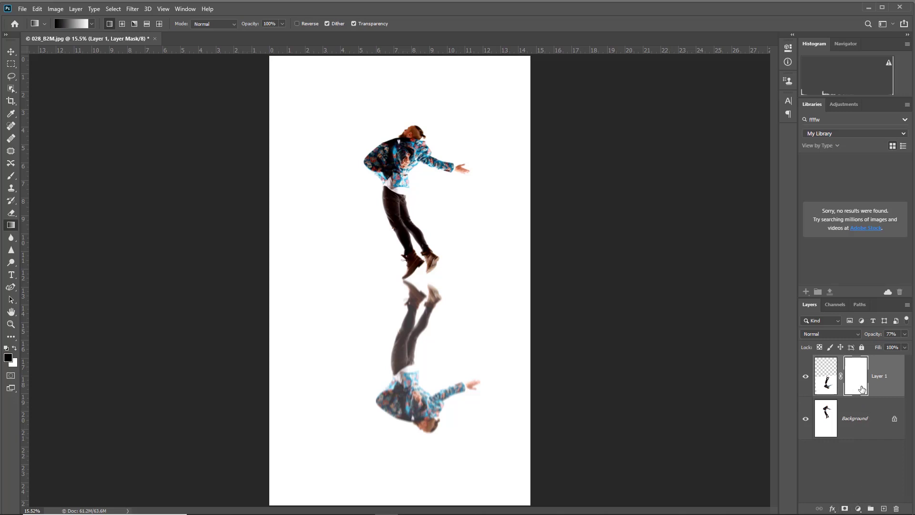
pyautogui.moveTo(430, 476); pyautogui.dragTo(419, 309)
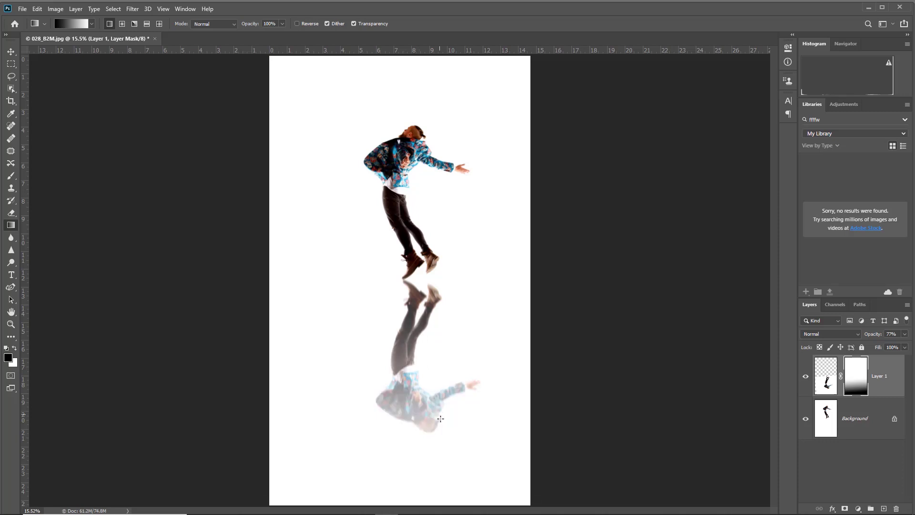
pyautogui.moveTo(430, 452); pyautogui.dragTo(417, 300)
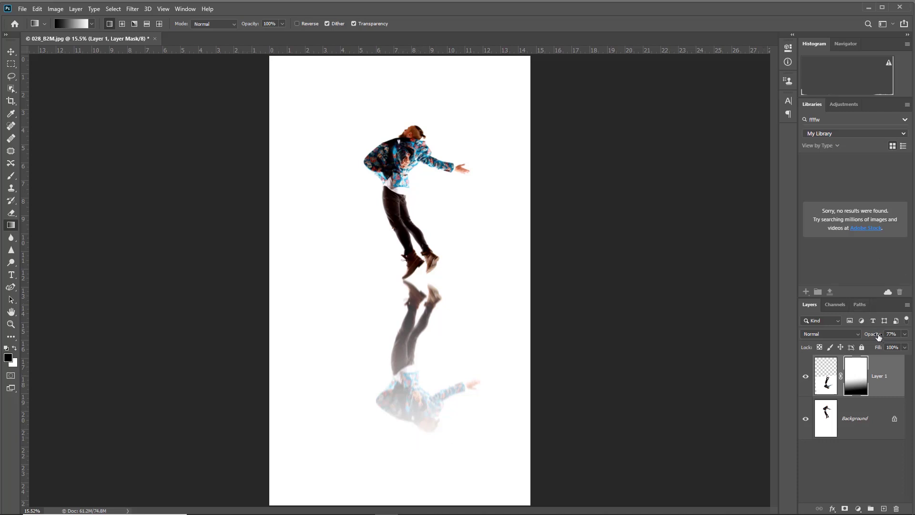
# Reduce Layer 1's opacity from 77% to 65%.
pyautogui.moveTo(879, 337); pyautogui.dragTo(873, 337)
pyautogui.scroll(-1, 444, 275)
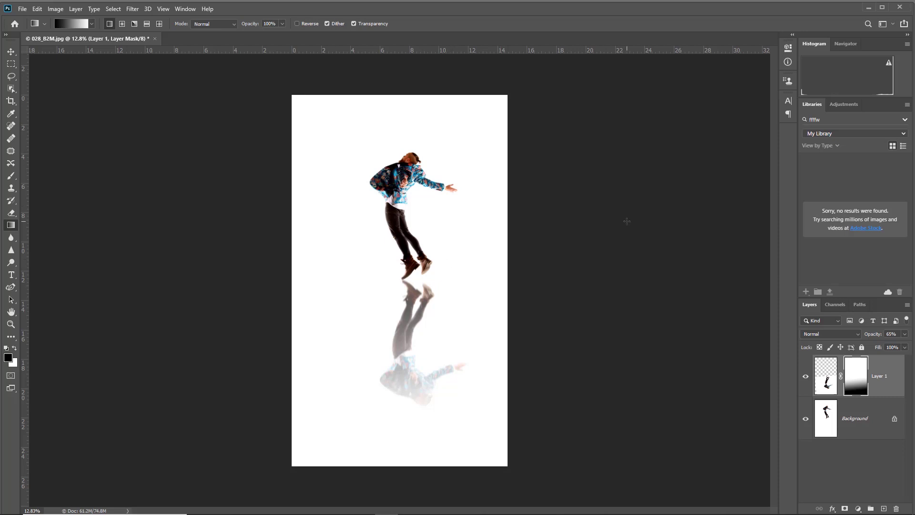
# Revert to the original photo, duplicate it to Layer 1, and flip the copy vertically.
pyautogui.press('F12')
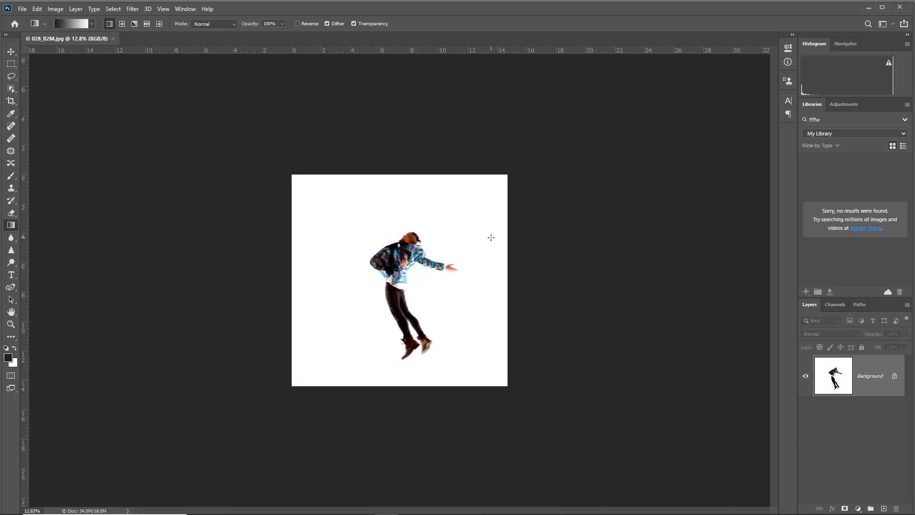
pyautogui.hotkey('ctrl', 'j')
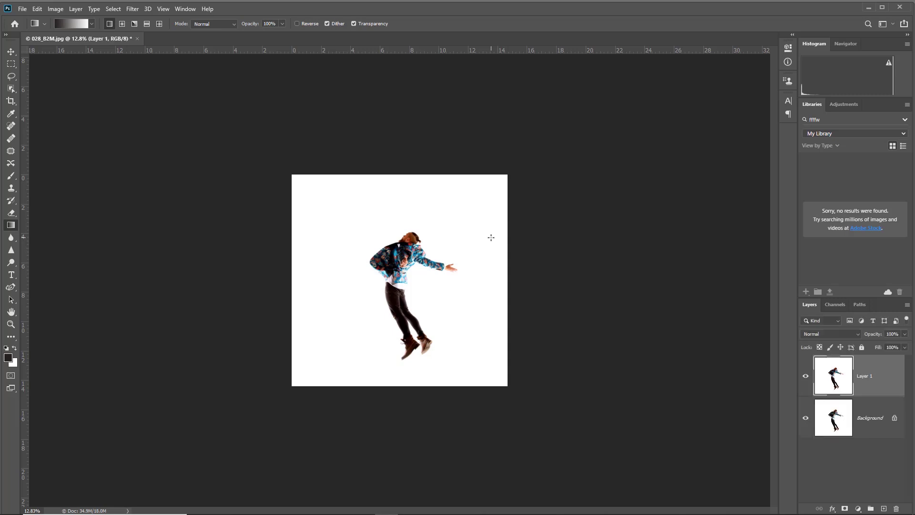
pyautogui.hotkey('ctrl', 't')
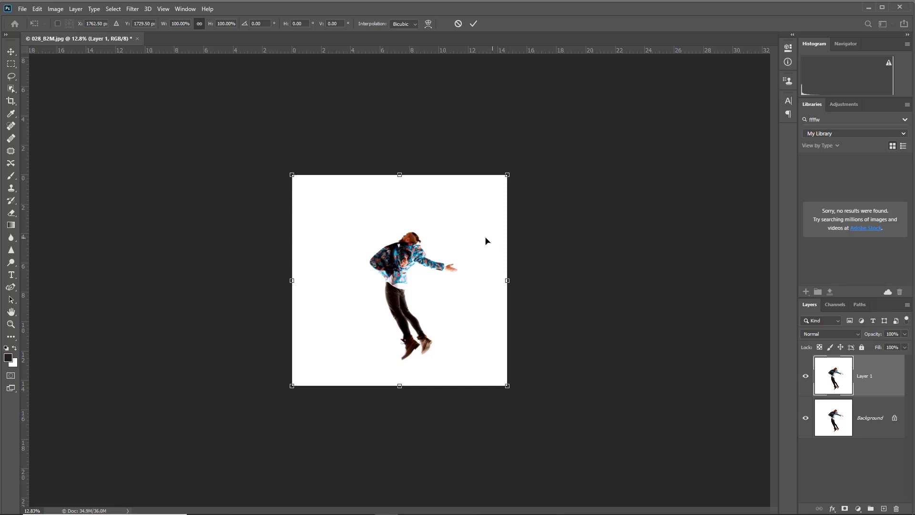
pyautogui.rightClick(435, 237)
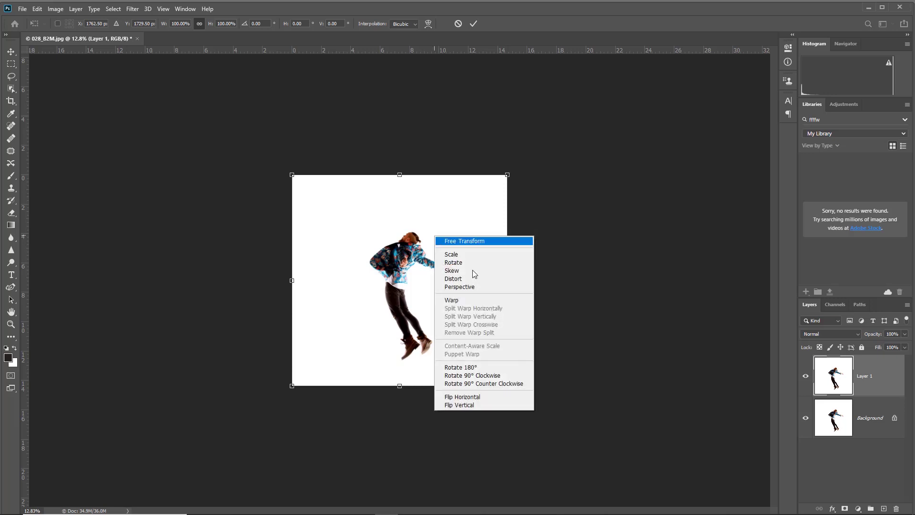
pyautogui.click(473, 405)
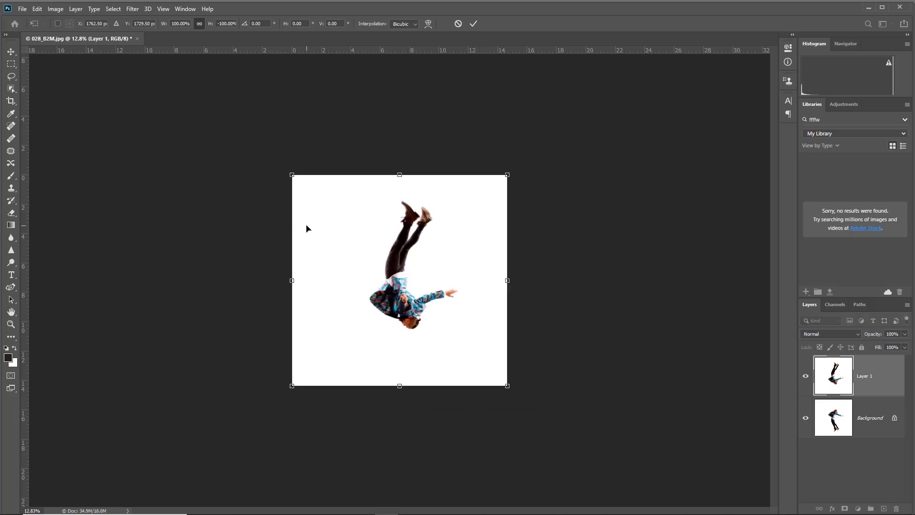
pyautogui.press('Return')
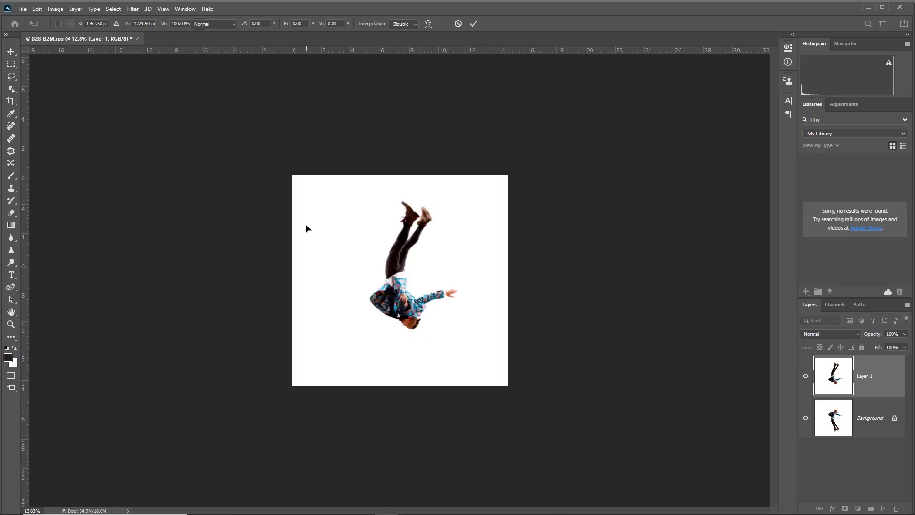
# Marquee-select a strip across the top of the flipped copy.
pyautogui.press('g')
pyautogui.click(11, 64)
pyautogui.moveTo(279, 170); pyautogui.dragTo(512, 200)
# Delete the selected top strip, deselect, and move the flipped copy below the figure.
pyautogui.press('Delete')
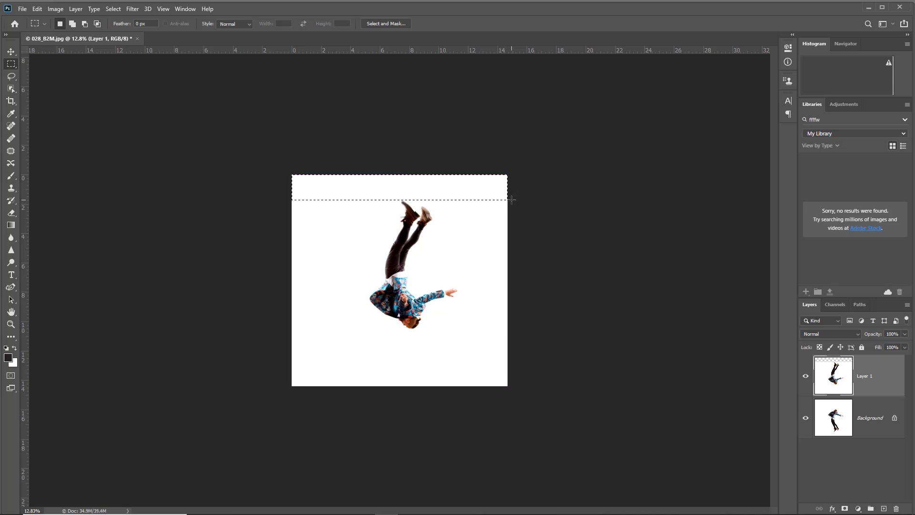
pyautogui.hotkey('ctrl', 'd')
pyautogui.press('v')
pyautogui.moveTo(408, 215); pyautogui.dragTo(410, 373)
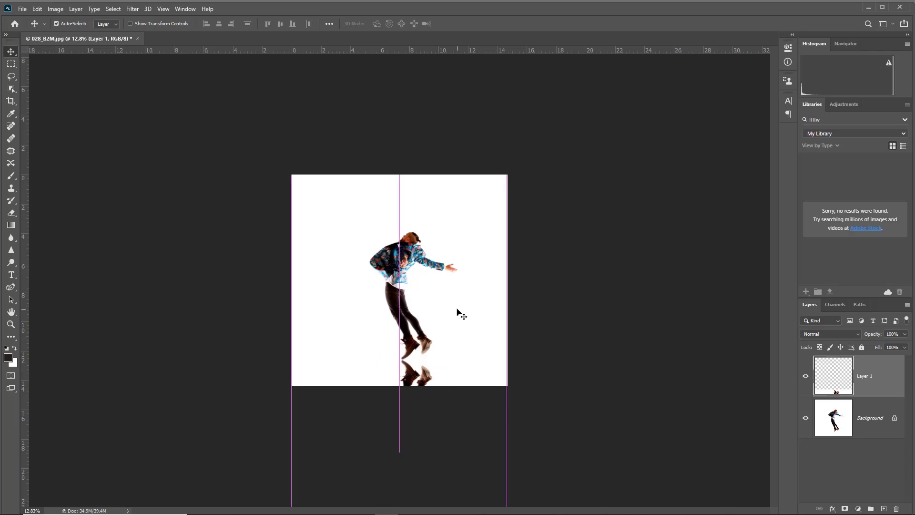
# Enlarge the canvas with Image > Reveal All and fit it in the window.
pyautogui.click(56, 9)
pyautogui.click(90, 131)
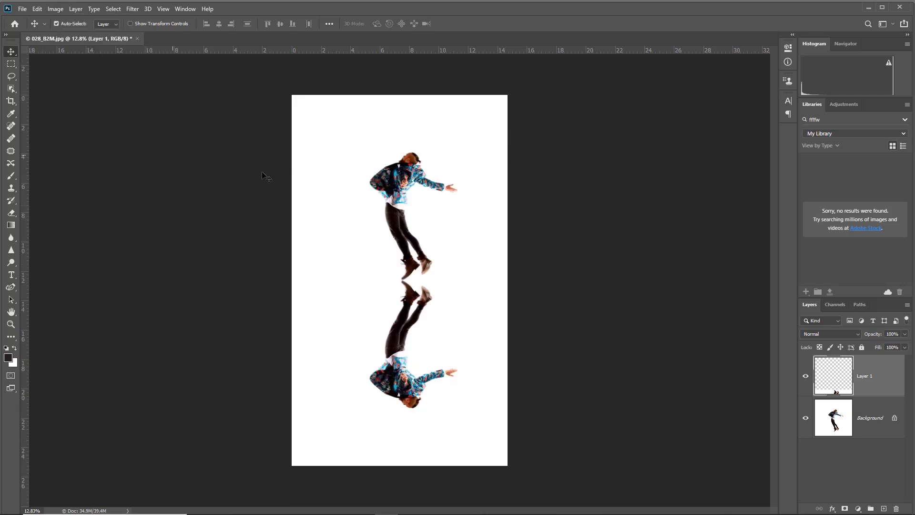
pyautogui.hotkey('ctrl', '0')
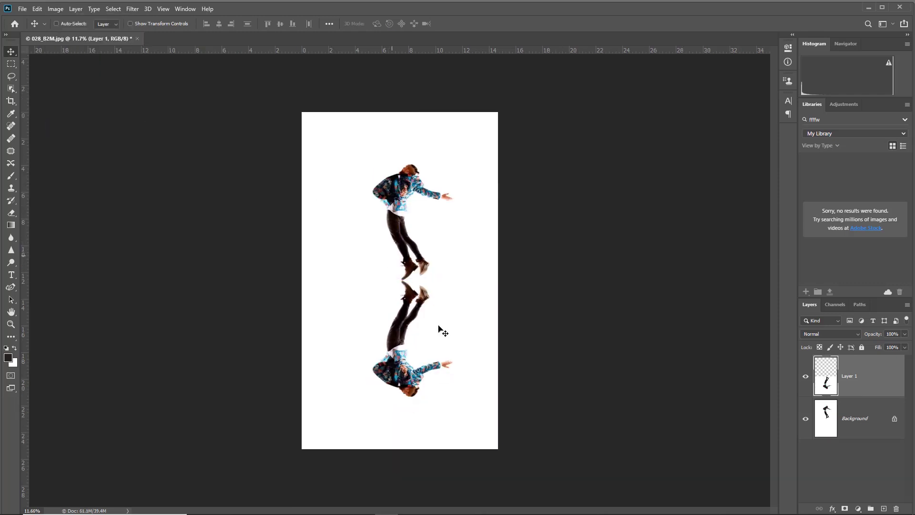
# Rotate and shift the flipped copy until its feet meet the original's, then commit.
pyautogui.hotkey('ctrl', 't')
pyautogui.moveTo(333, 265); pyautogui.dragTo(357, 302)
pyautogui.moveTo(391, 338); pyautogui.dragTo(399, 339)
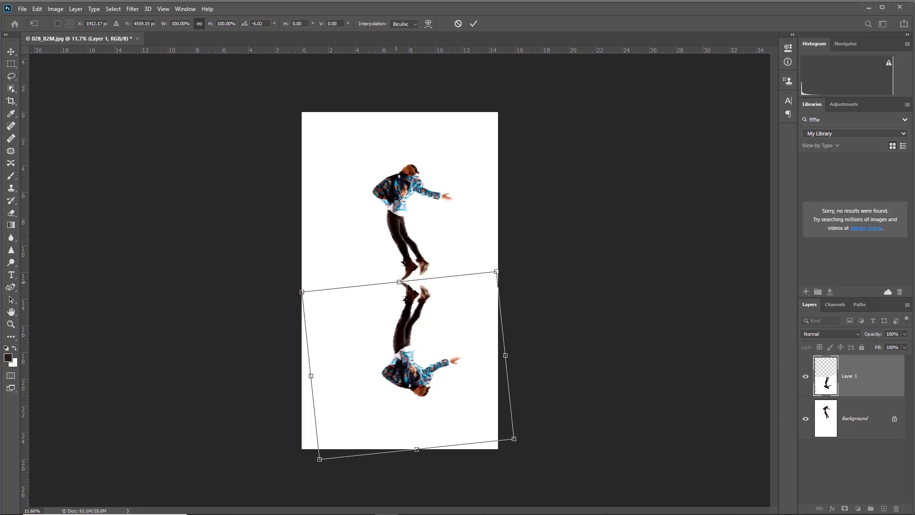
pyautogui.moveTo(330, 272); pyautogui.dragTo(328, 272)
pyautogui.moveTo(401, 356); pyautogui.dragTo(405, 354)
pyautogui.moveTo(504, 262); pyautogui.dragTo(509, 244)
pyautogui.moveTo(408, 307); pyautogui.dragTo(418, 302)
pyautogui.hotkey('ctrl', 'h')
pyautogui.press('Return')
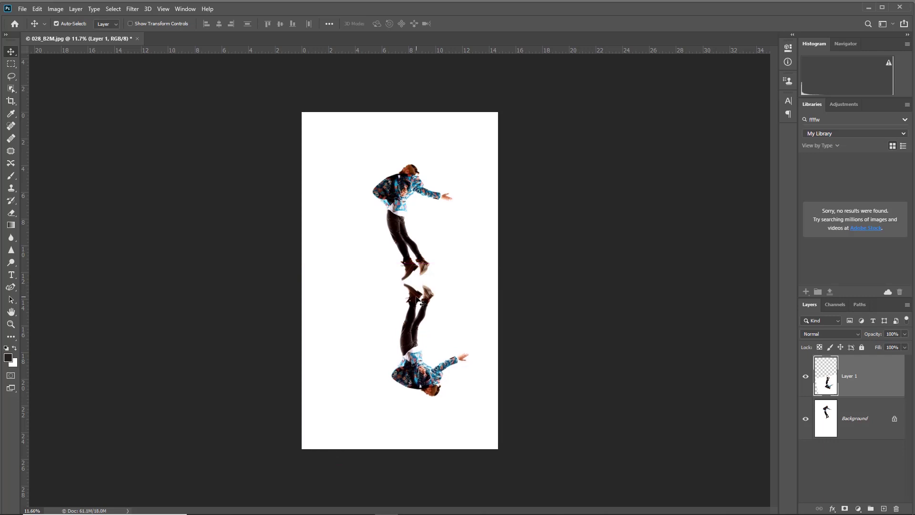
# Nudge the reflection left and apply a Gaussian Blur with radius 2.1.
pyautogui.hotkey('shift', 'Left')
pyautogui.hotkey('shift', 'Left')
pyautogui.hotkey('shift', 'Left')
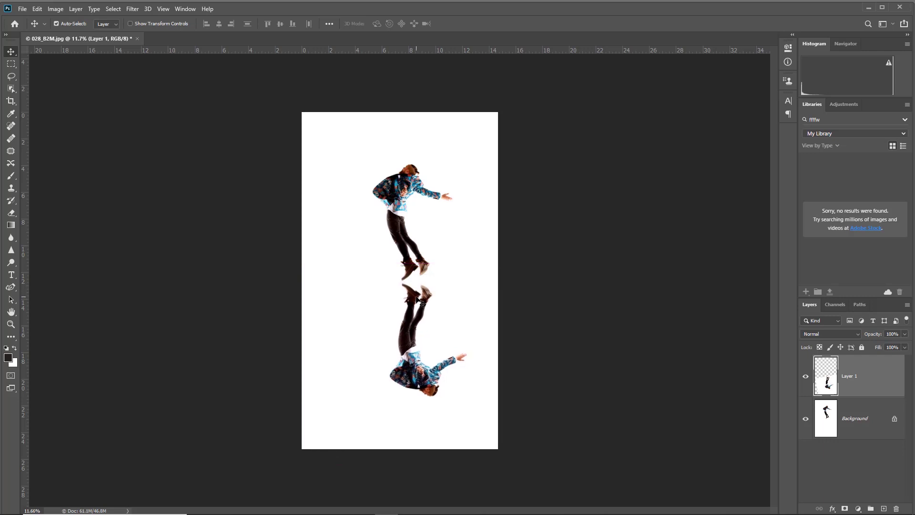
pyautogui.click(134, 9)
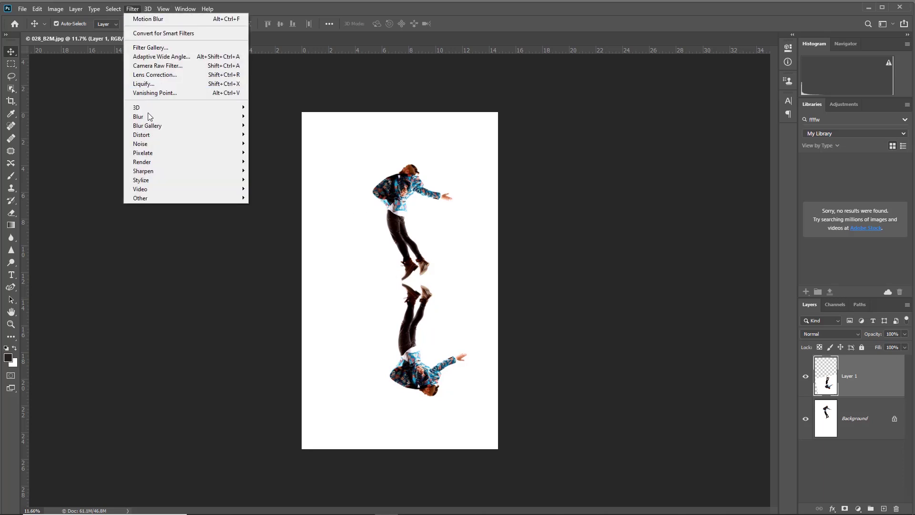
pyautogui.moveTo(148, 118)
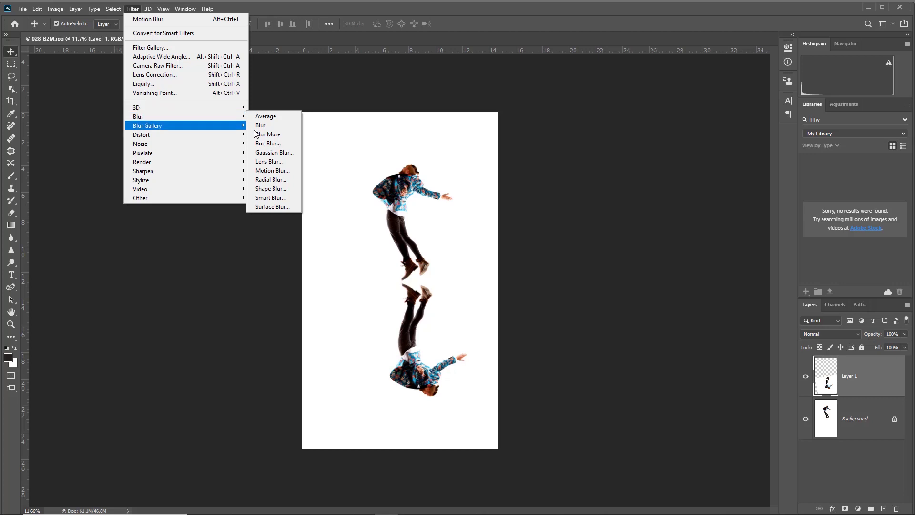
pyautogui.click(270, 151)
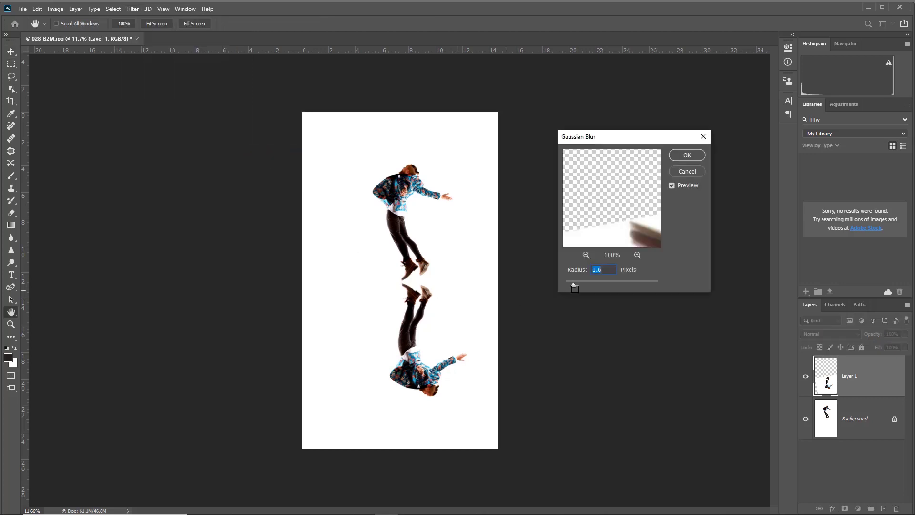
pyautogui.click(687, 154)
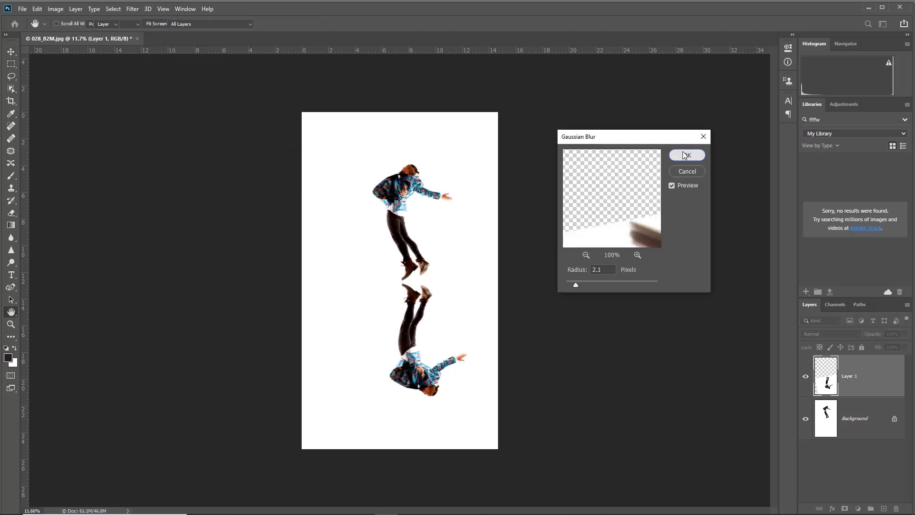
# Apply a Motion Blur at -90° with a 42-pixel distance to the reflection.
pyautogui.click(138, 10)
pyautogui.click(132, 12)
pyautogui.click(131, 11)
pyautogui.moveTo(152, 122)
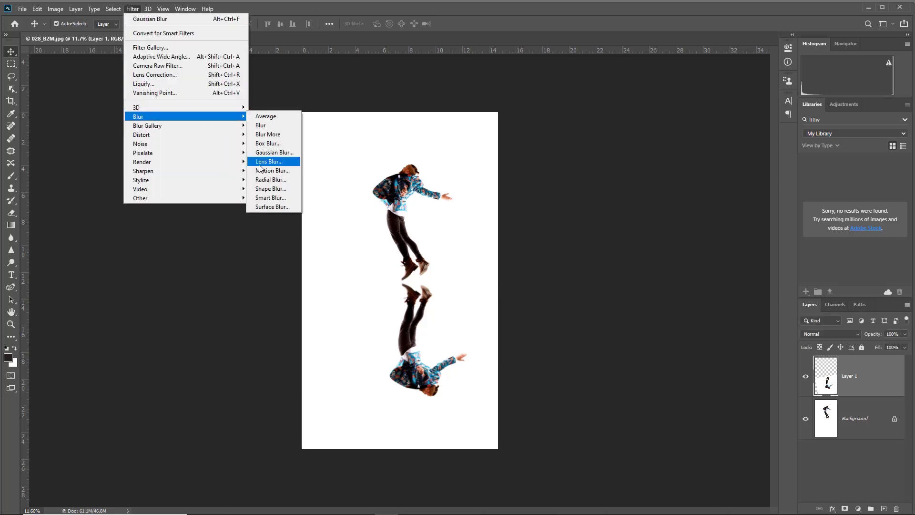
pyautogui.click(260, 172)
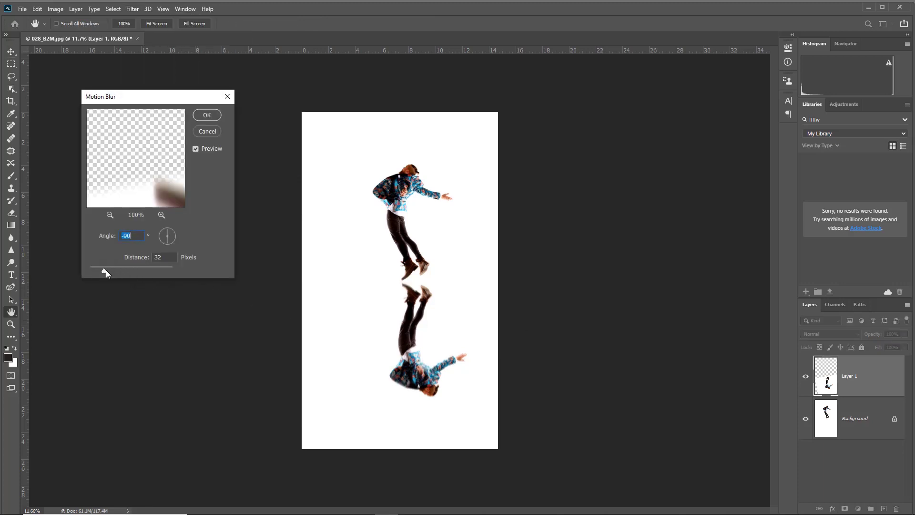
pyautogui.moveTo(107, 271); pyautogui.dragTo(108, 271)
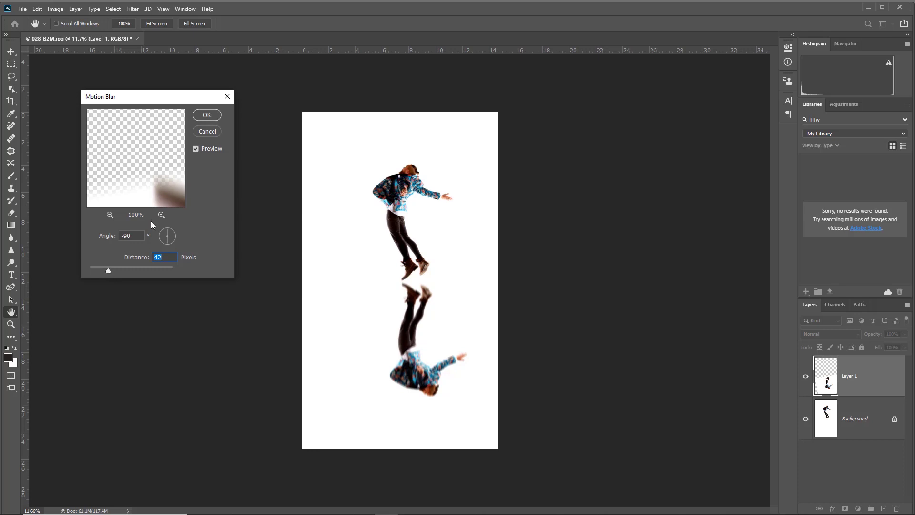
pyautogui.click(206, 116)
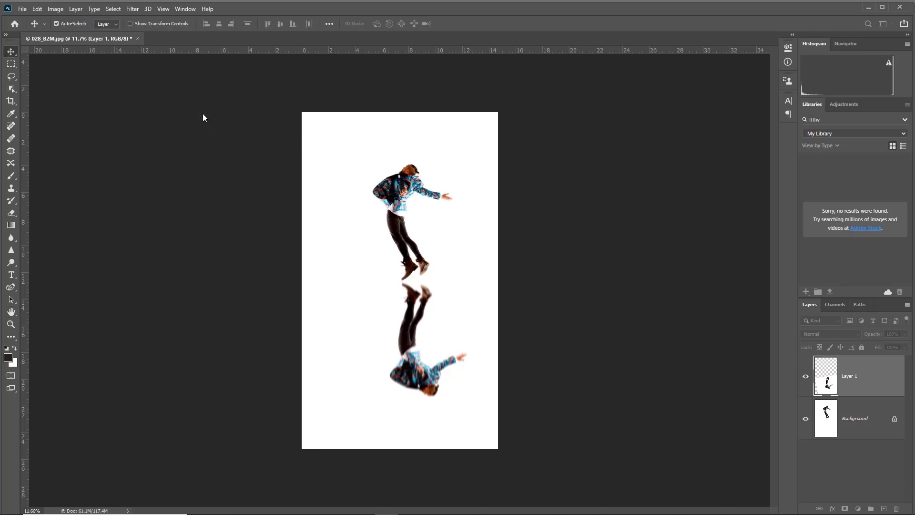
# Mask Layer 1 with an upward black-to-white gradient and set its opacity to 63%.
pyautogui.click(845, 508)
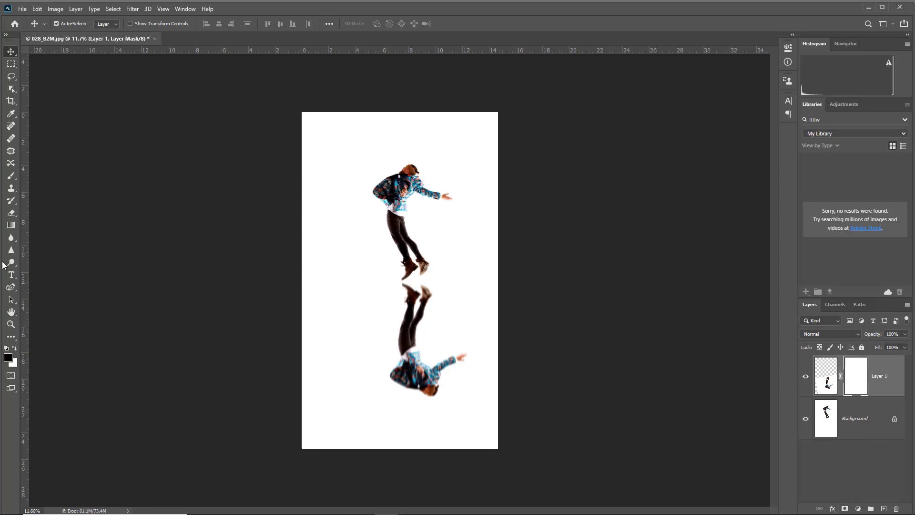
pyautogui.click(11, 227)
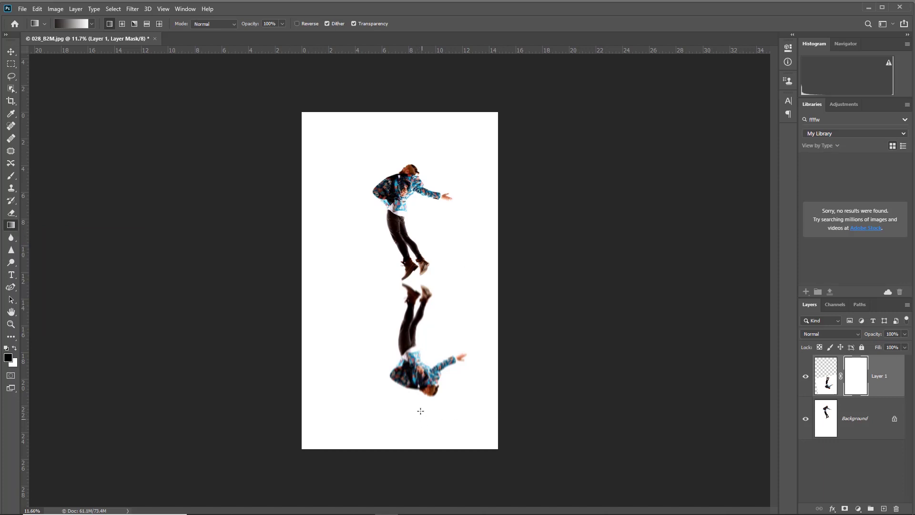
pyautogui.moveTo(420, 403); pyautogui.dragTo(412, 293)
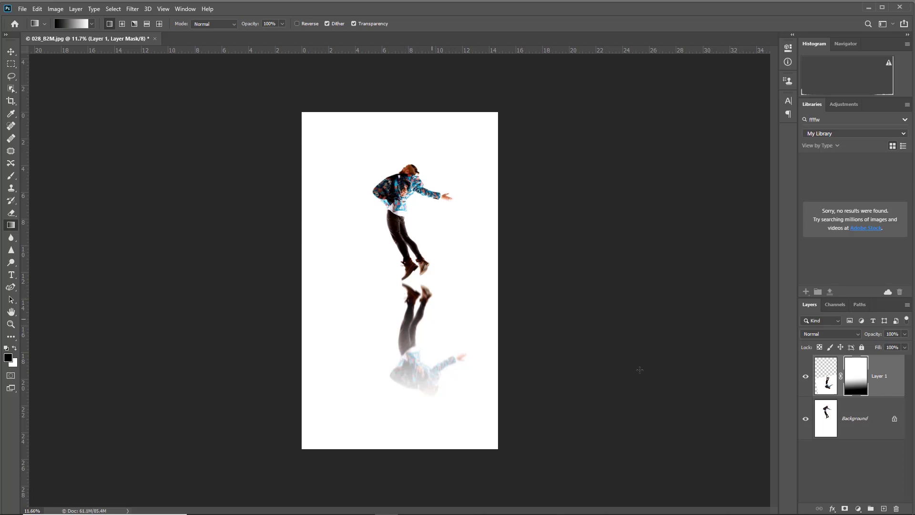
pyautogui.moveTo(878, 336); pyautogui.dragTo(854, 335)
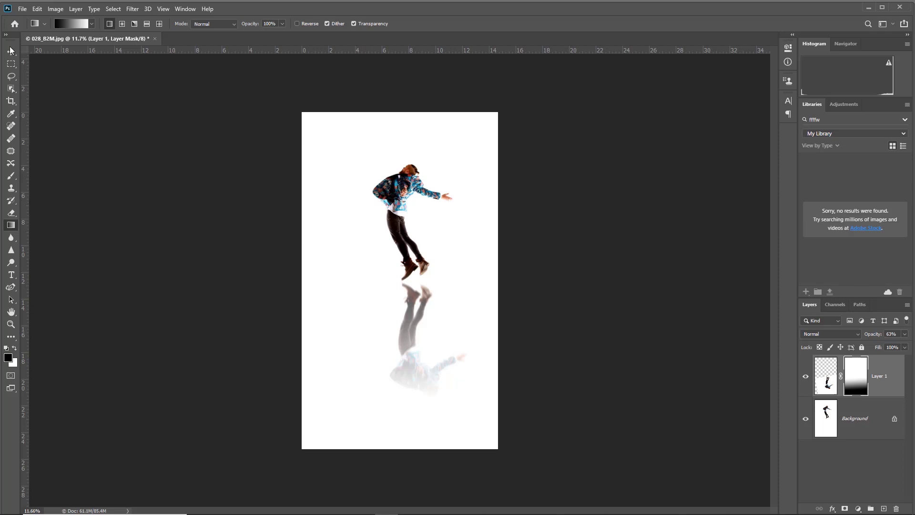
# Drag the top-left crop handle beyond the image edges and commit the outward crop.
pyautogui.press('c')
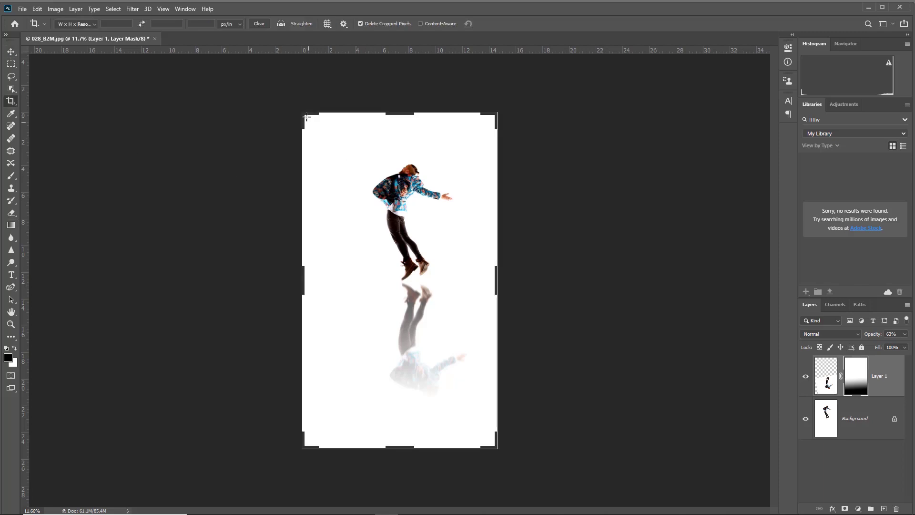
pyautogui.moveTo(304, 114); pyautogui.dragTo(282, 93)
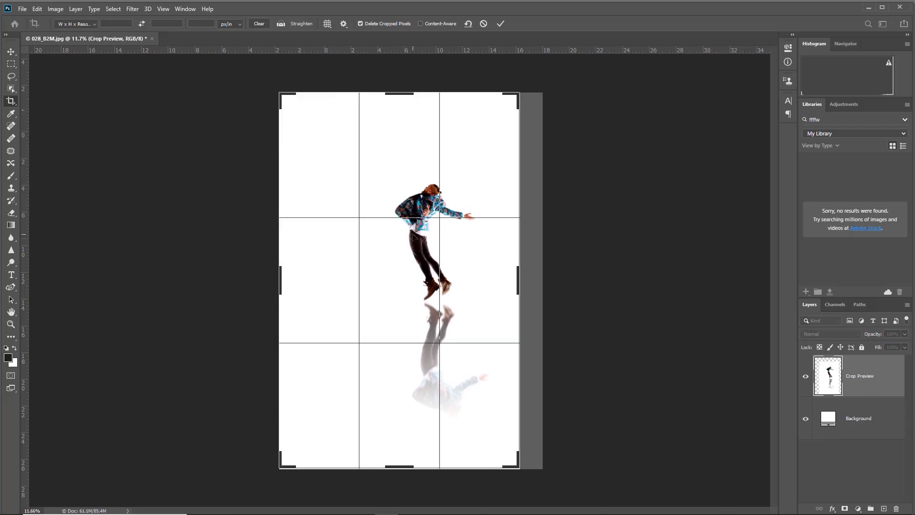
pyautogui.press('Return')
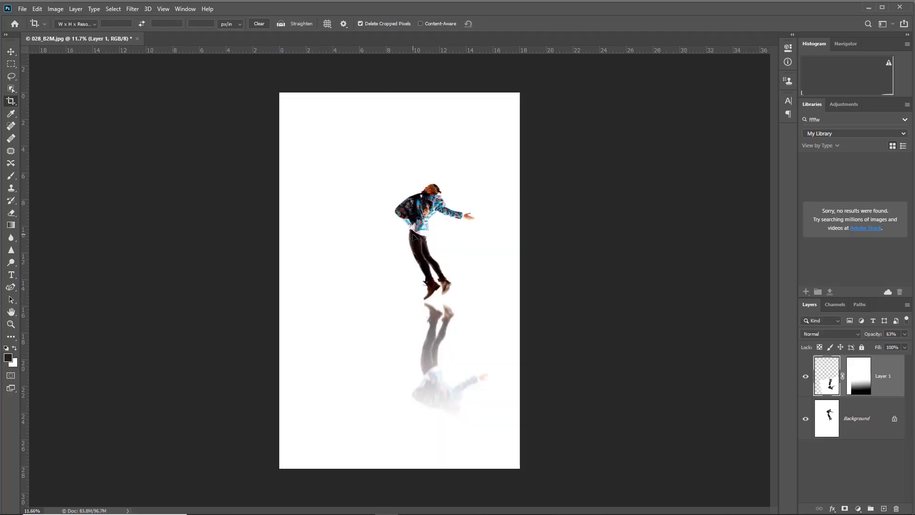